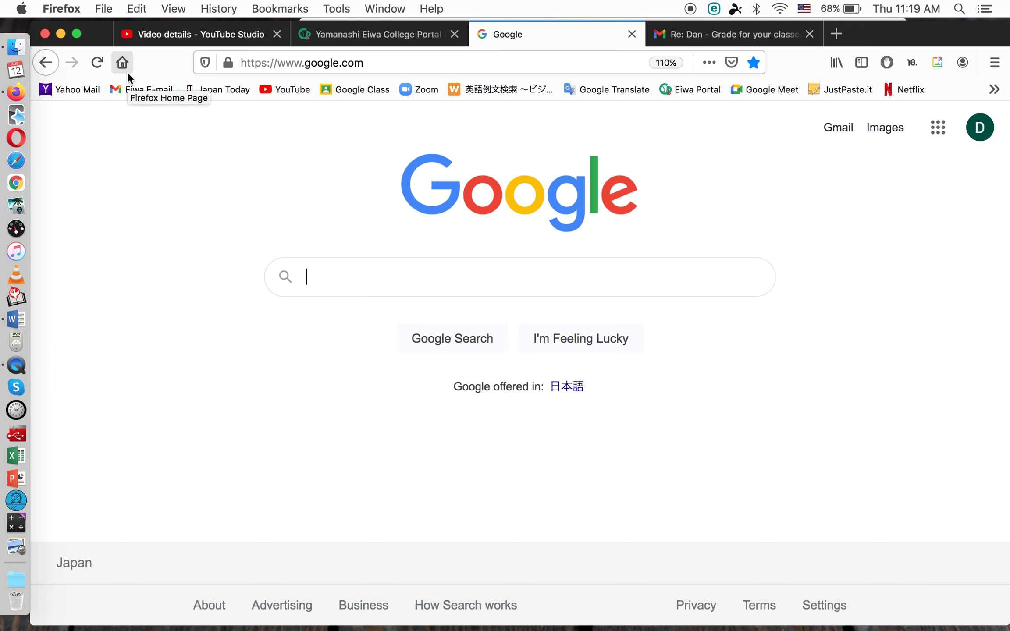
Step: Reload Google, then load the Eiwa Portal bookmark in the same Firefox tab
left_click(128, 74)
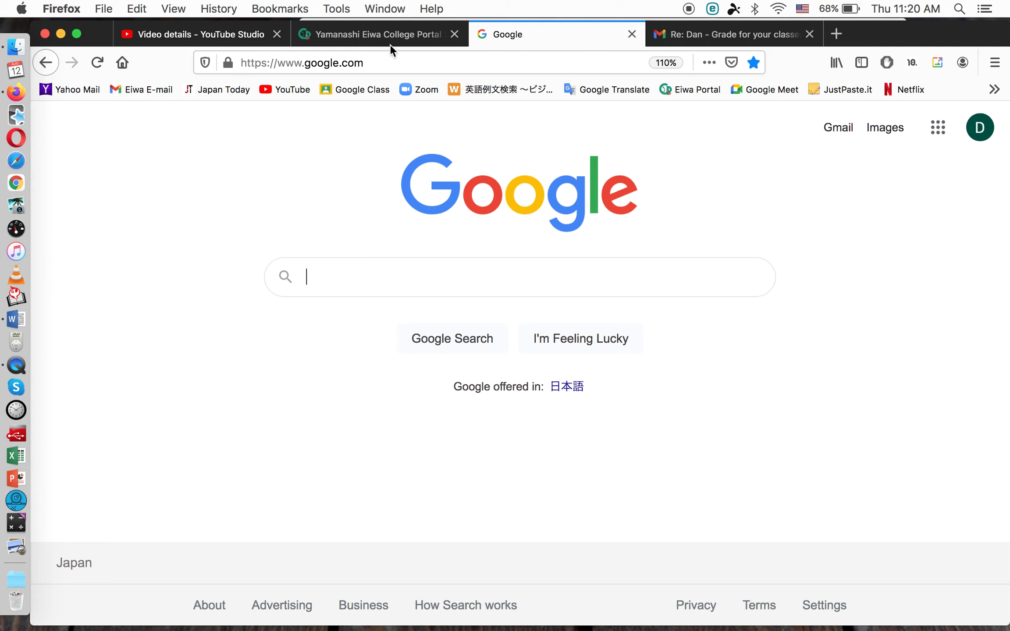
left_click(691, 87)
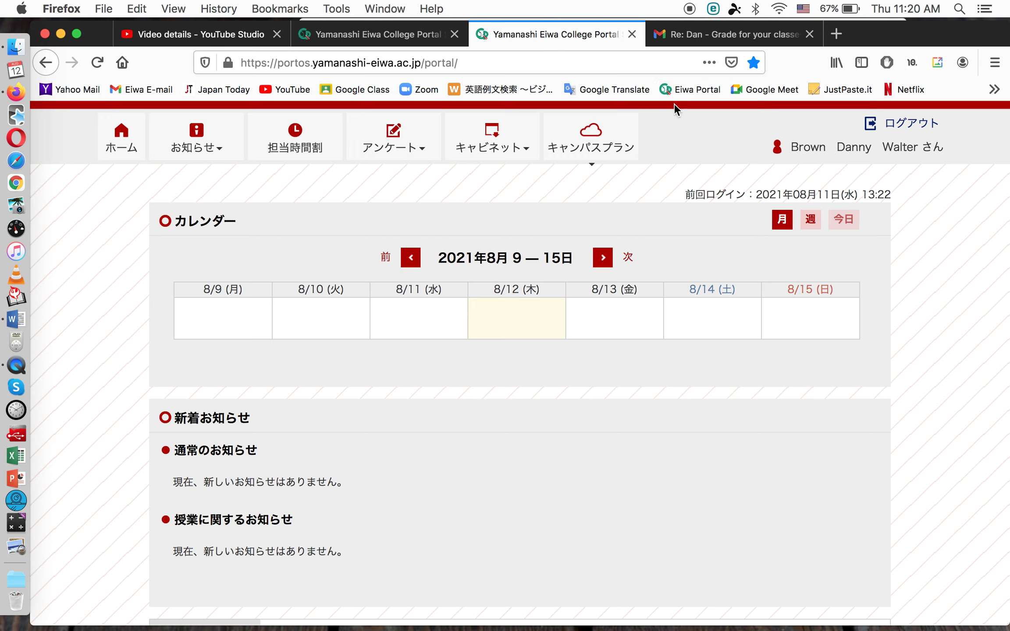
Step: Choose Webサービス from the キャンパスプラン menu to reach the faculty Web Service
left_click(580, 156)
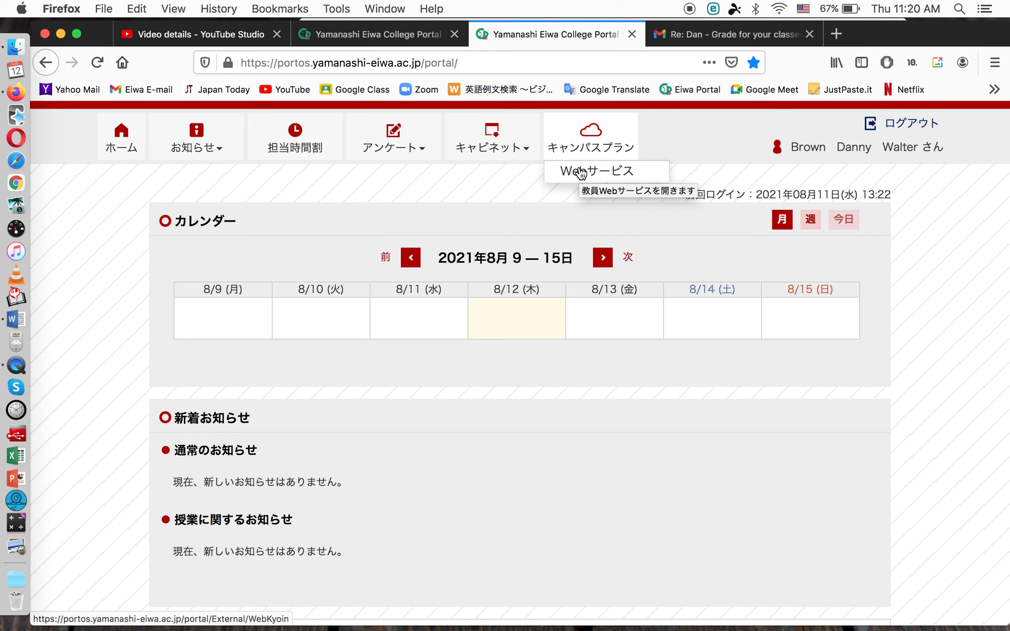
left_click(581, 171)
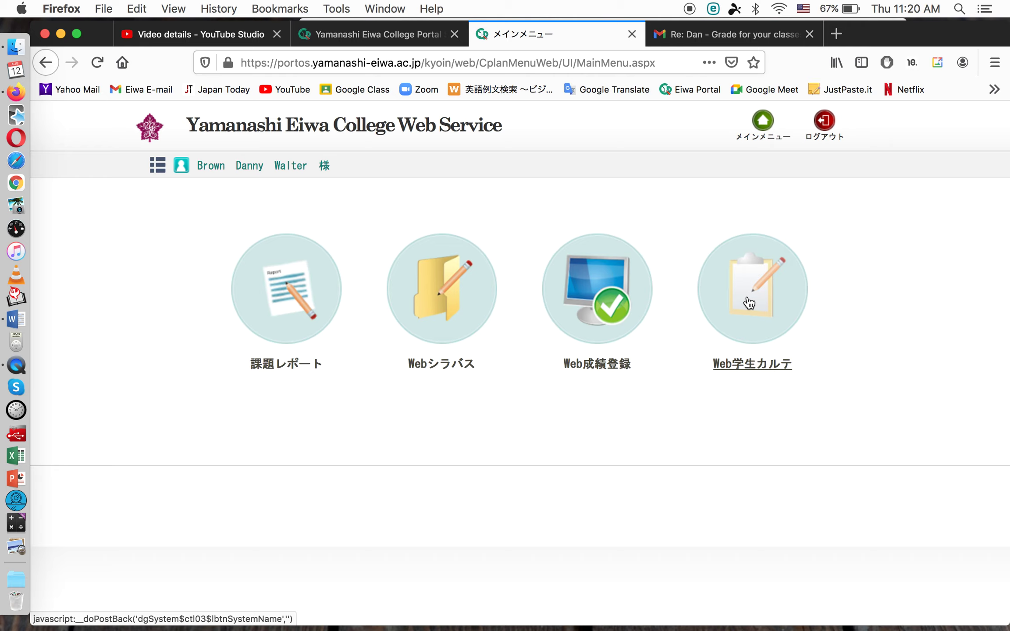
Step: Choose Web成績登録 on the Web Service main menu
left_click(603, 311)
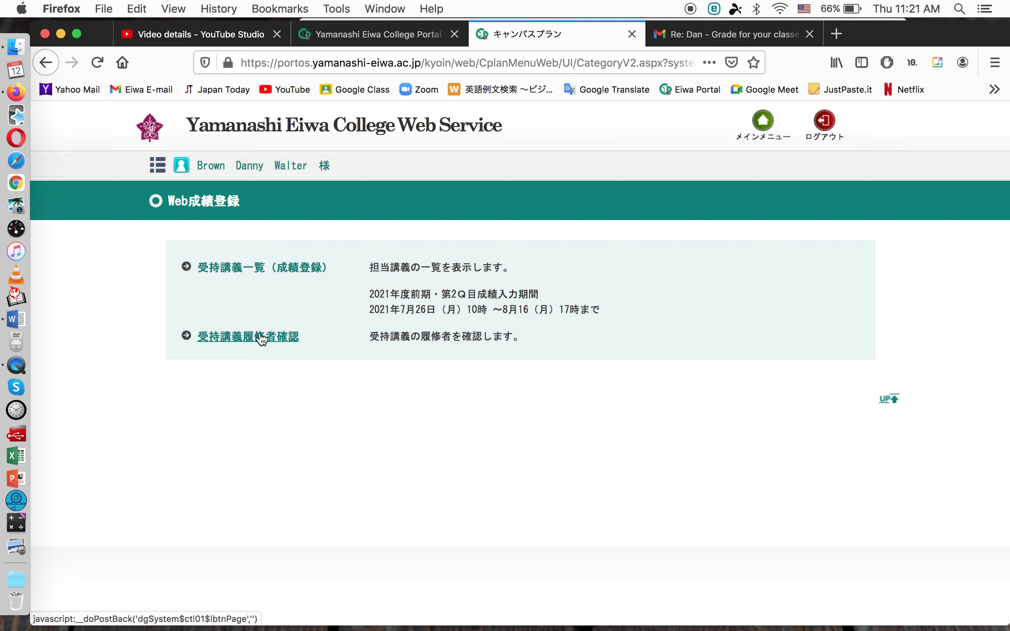
Step: Open the 受持講義一覧（成績登録） list of assigned courses
left_click(255, 273)
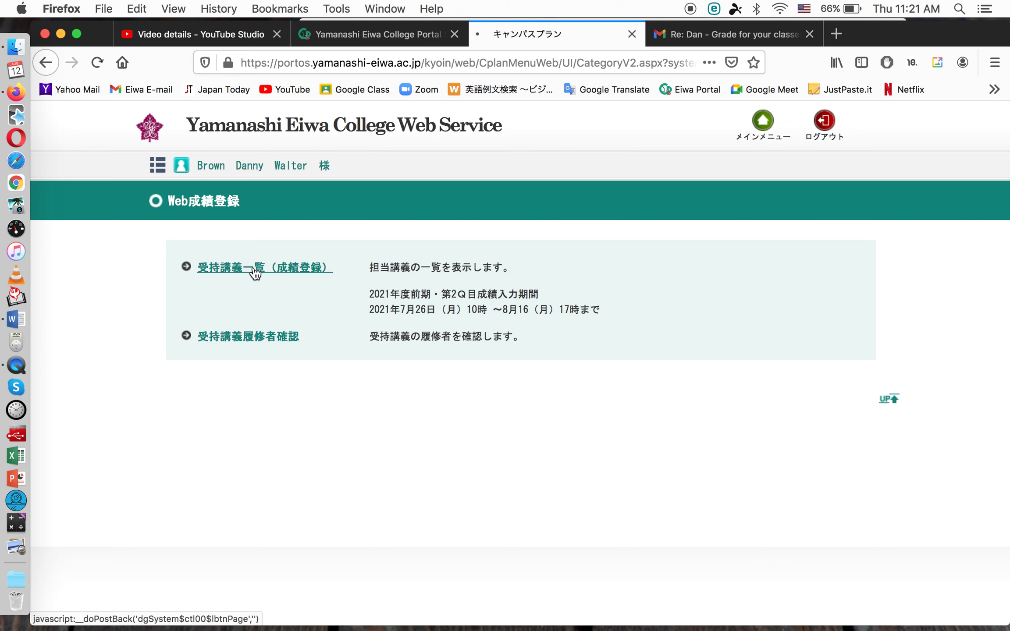
Step: Find 英語1aA (1010901) in the course list and select it for grade entry
scroll(321, 337, "down", 5)
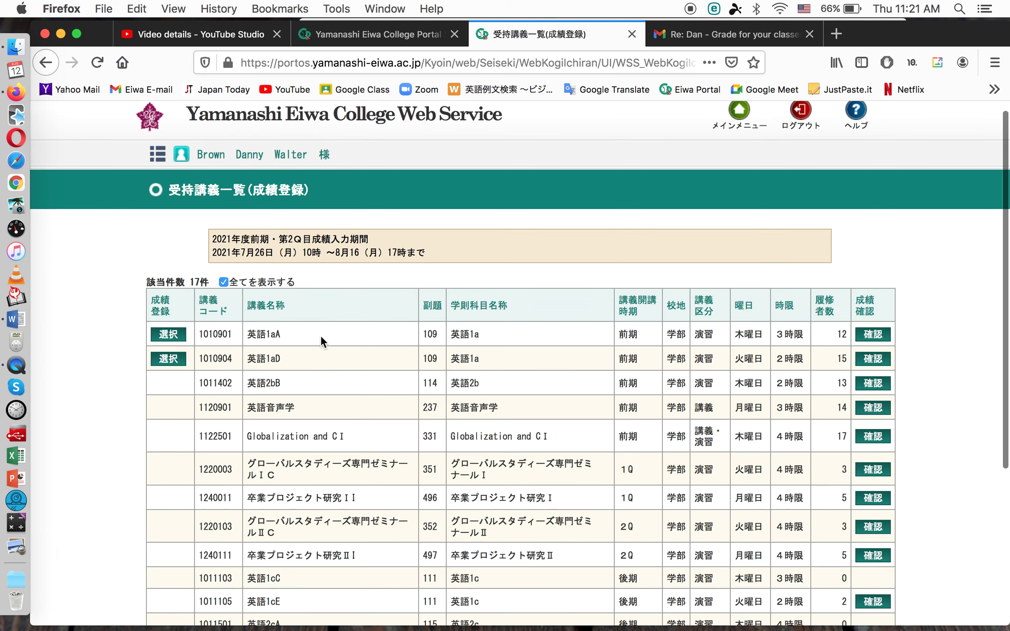
scroll(321, 337, "down", 2)
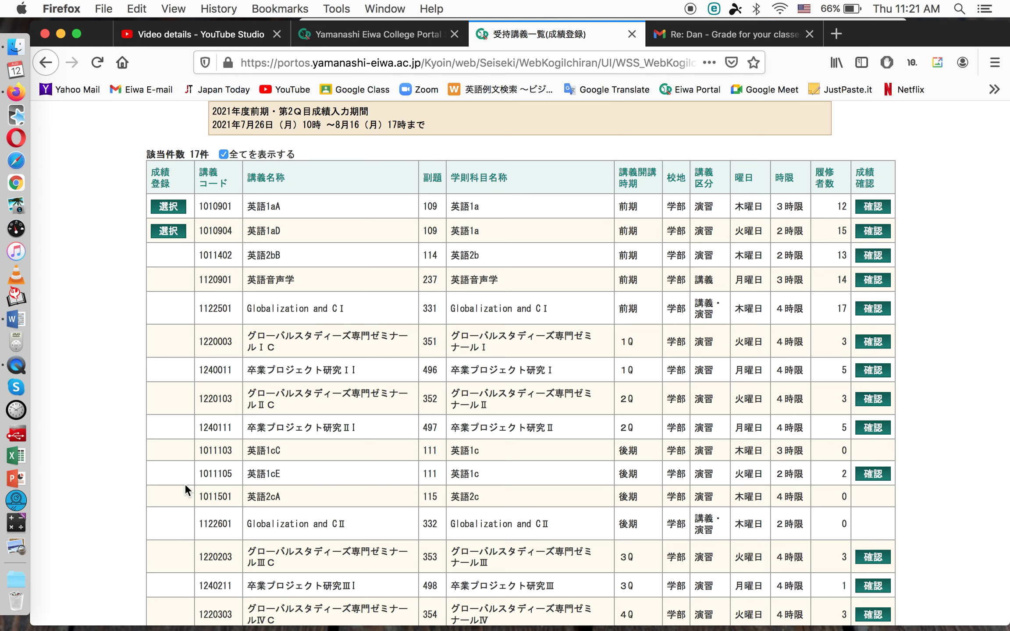
scroll(185, 482, "up", 2)
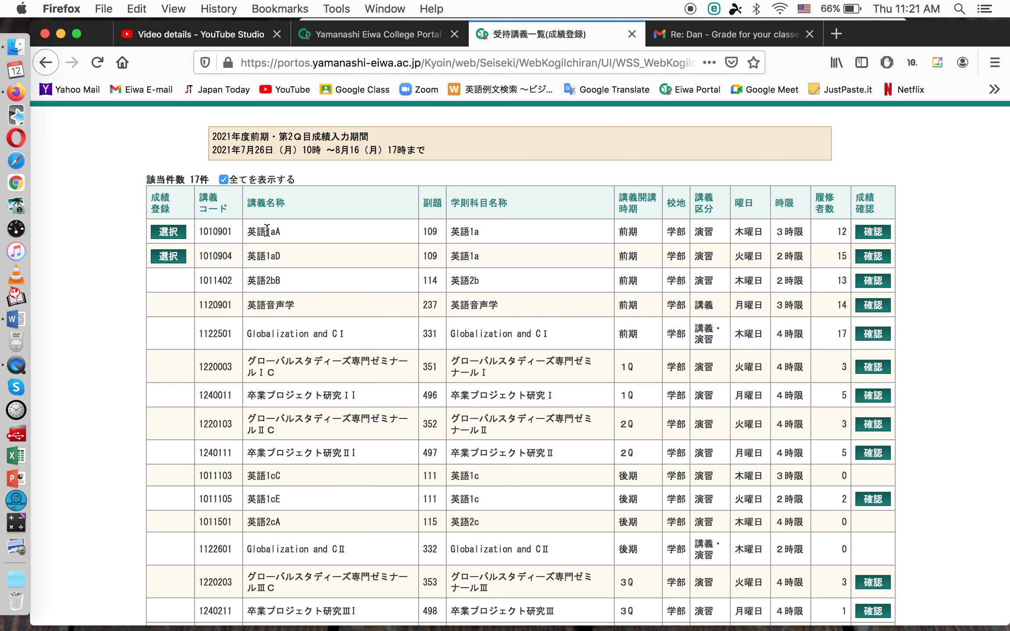
left_click(171, 232)
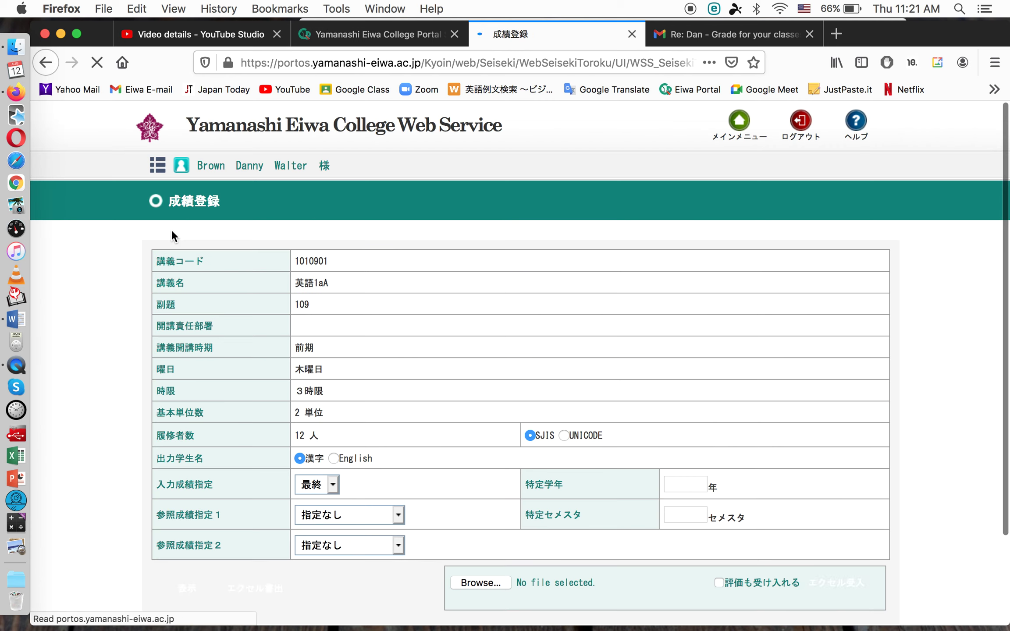
Step: Display the 英語1aA enrolled students with English names, confirming the prompt
scroll(326, 257, "down", 5)
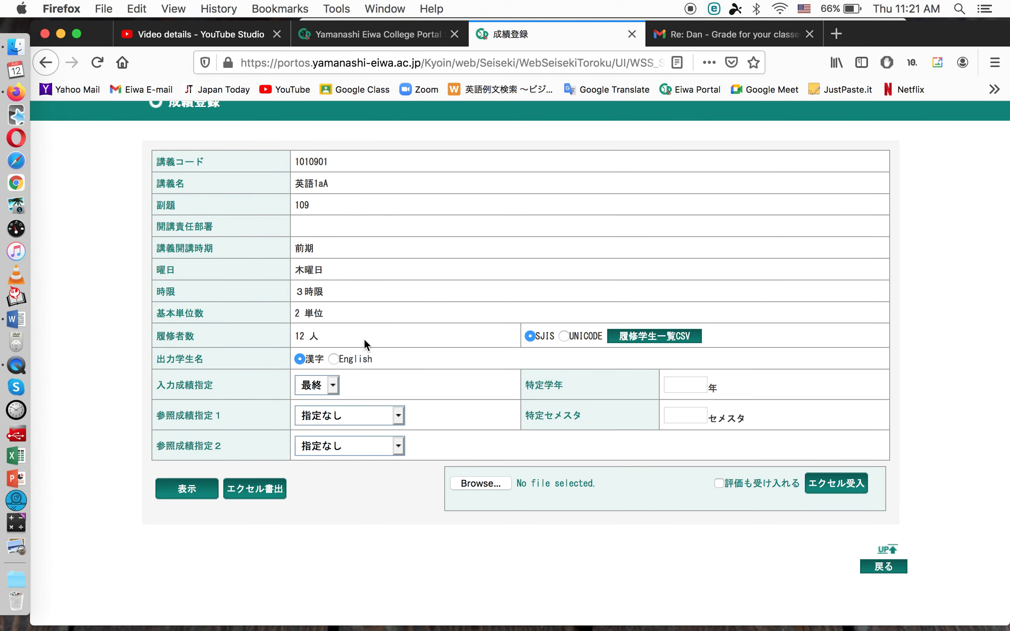
left_click(332, 358)
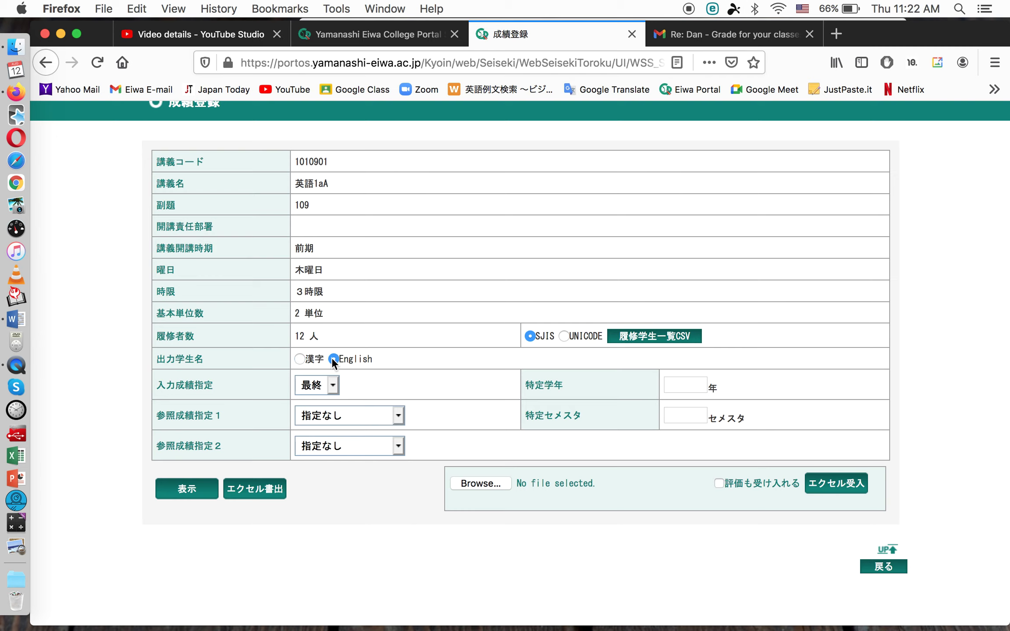
left_click(187, 490)
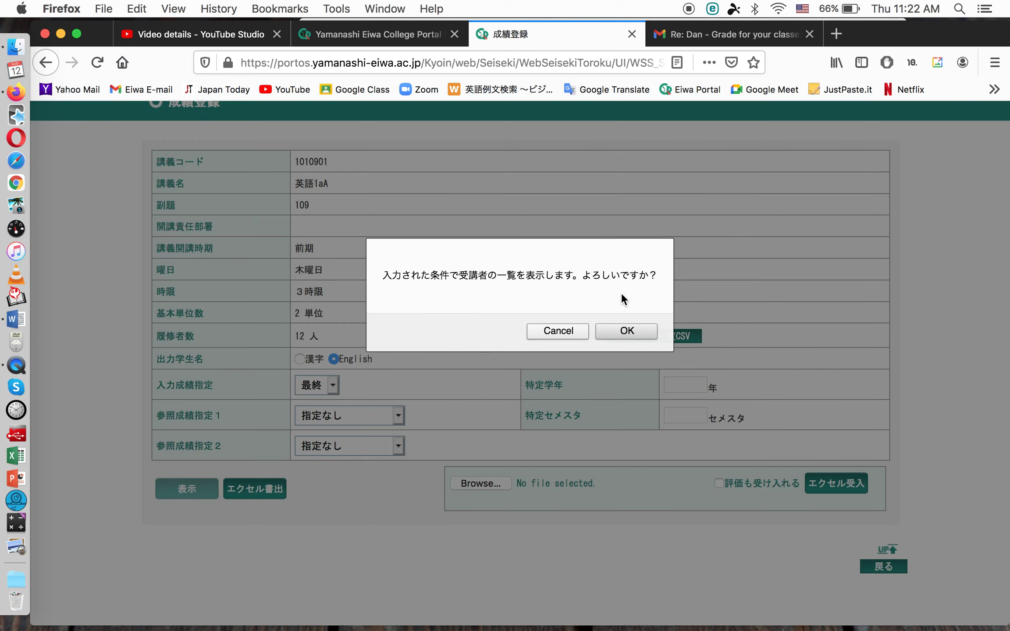
left_click(627, 331)
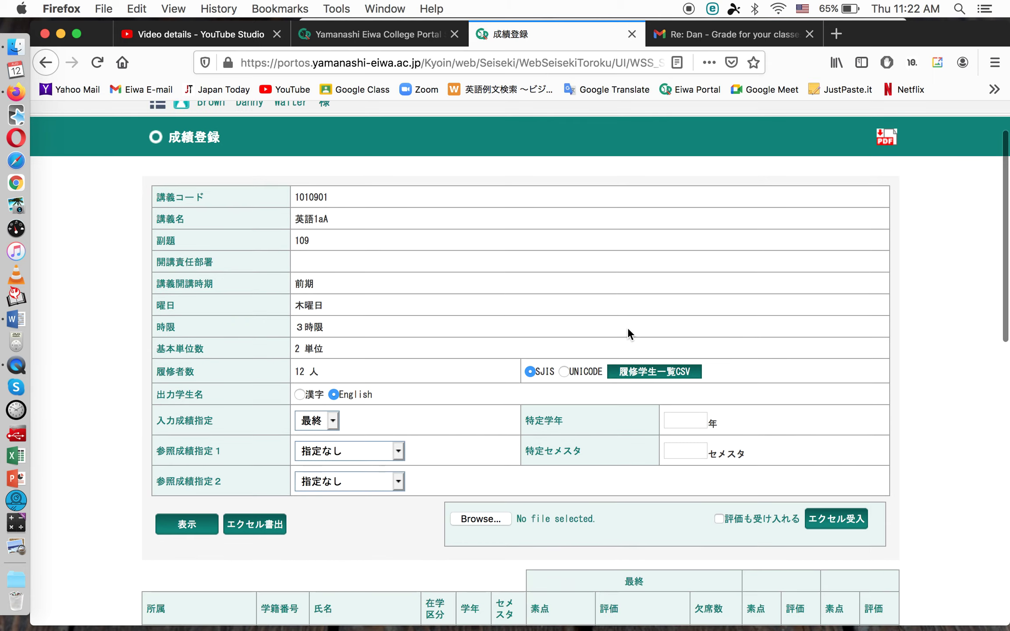
scroll(627, 327, "down", 8)
Step: Enter 素点 90 for the first student and 93 for the second
scroll(627, 328, "down", 4)
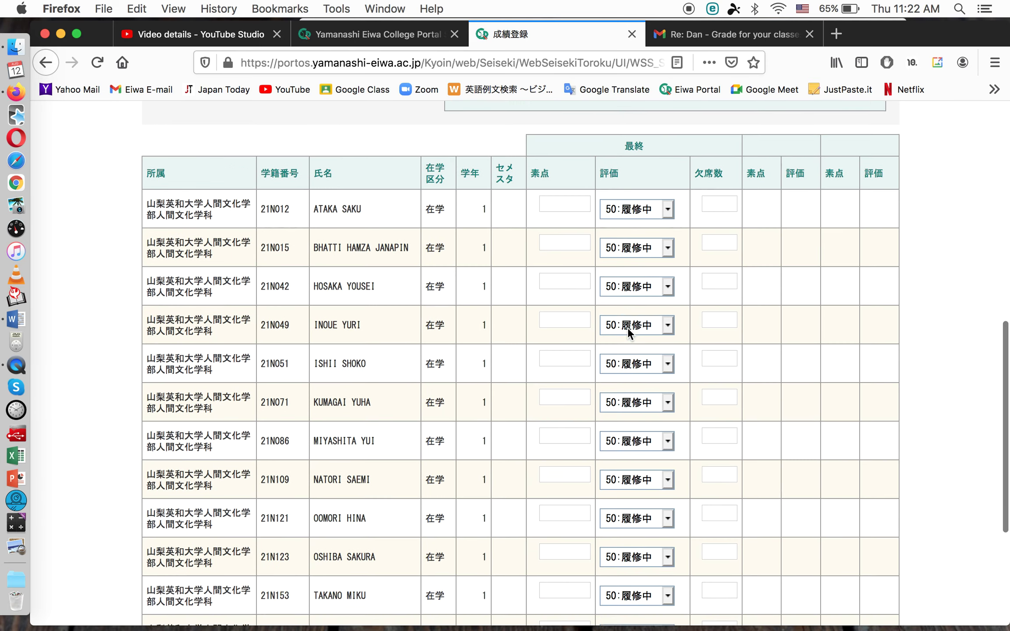
scroll(627, 328, "down", 4)
scroll(627, 328, "up", 5)
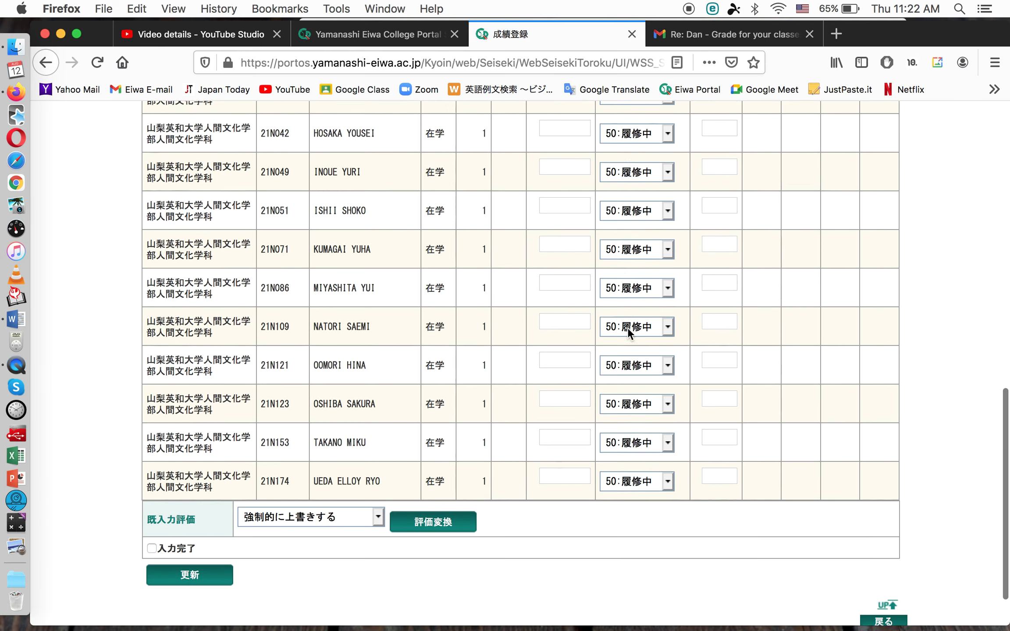
left_click(558, 231)
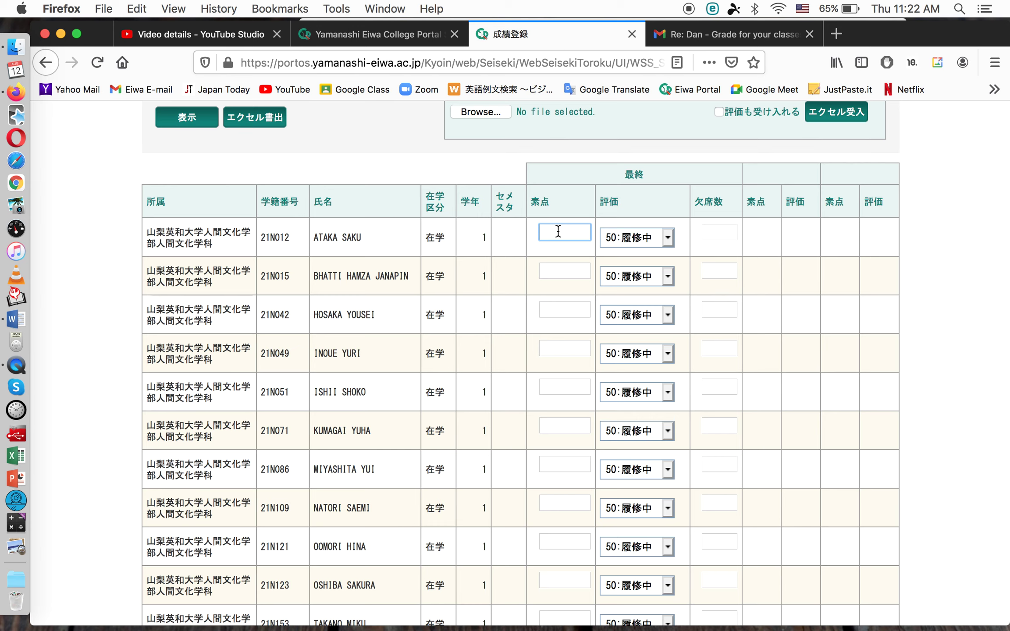
type("90")
left_click(564, 276)
type("93")
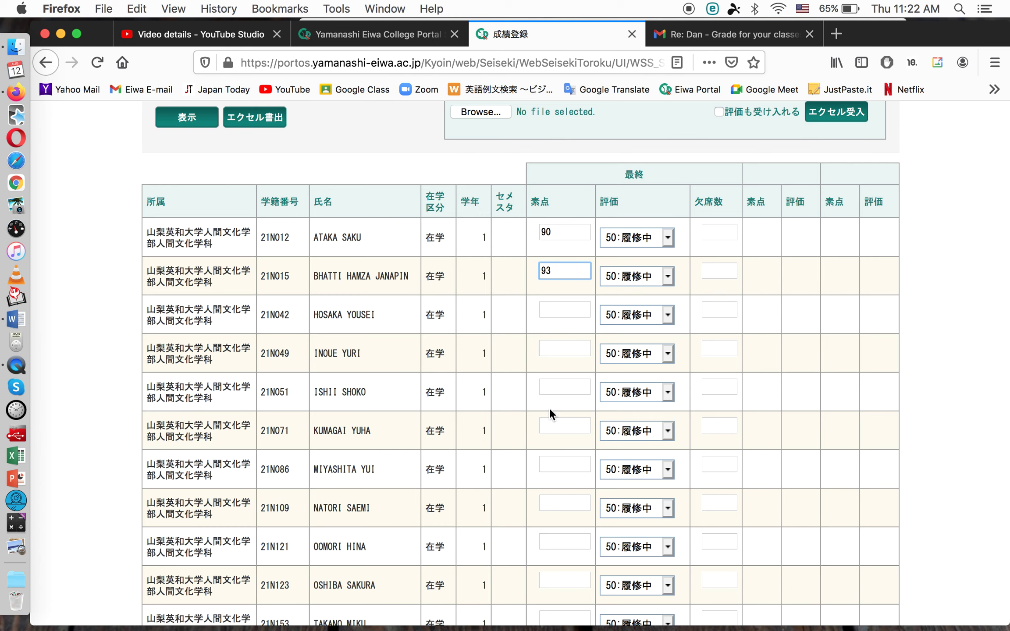
scroll(549, 408, "up", 2)
scroll(549, 408, "down", 10)
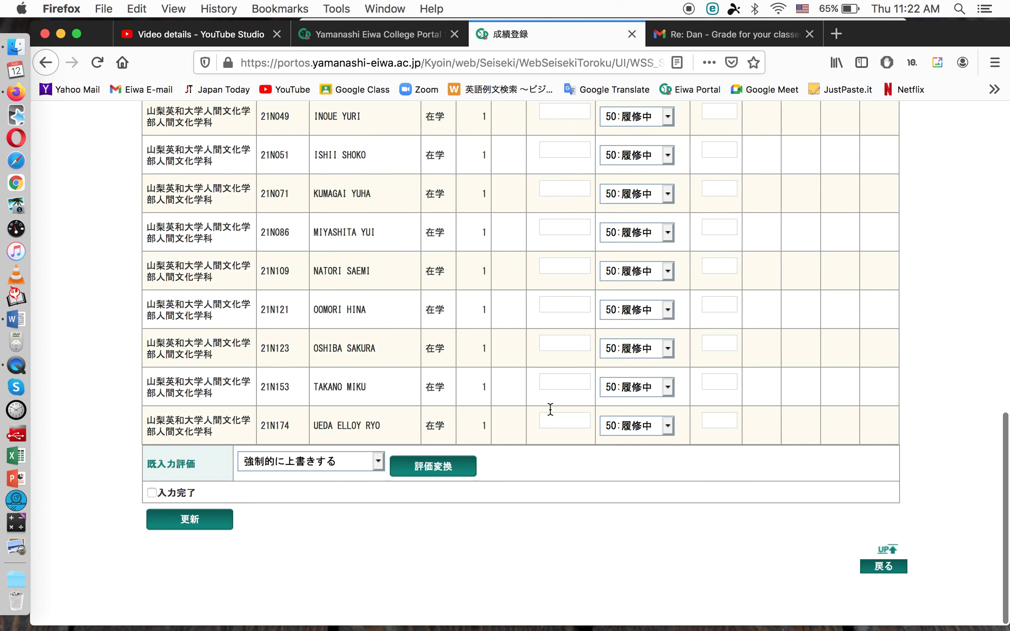
Step: Run 評価変換 and confirm, converting scores 90 and 93 into grade A
left_click(432, 464)
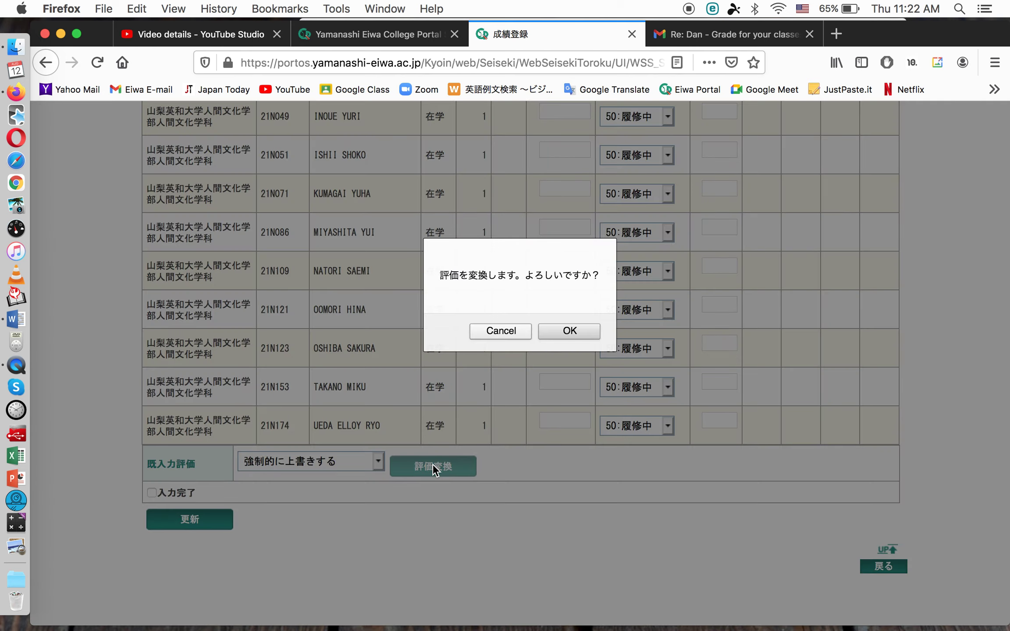
left_click(570, 332)
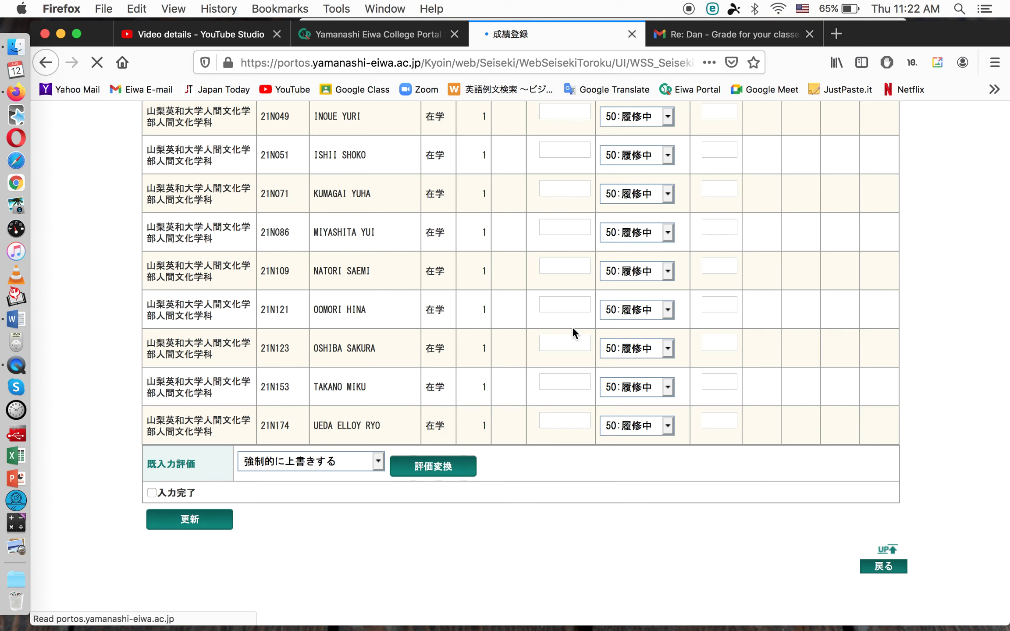
scroll(574, 330, "down", 10)
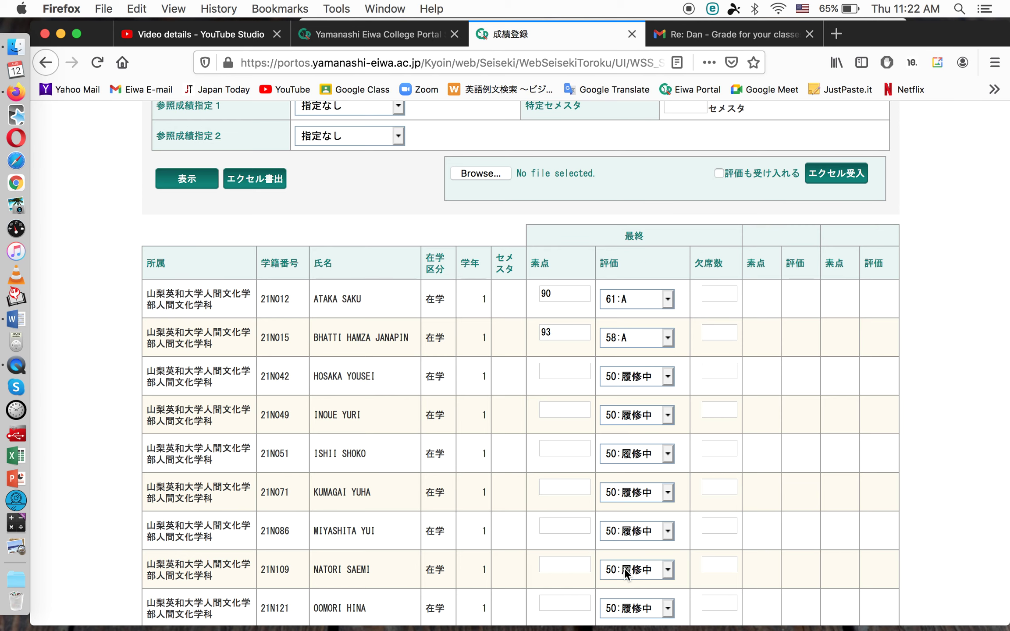
scroll(627, 569, "down", 10)
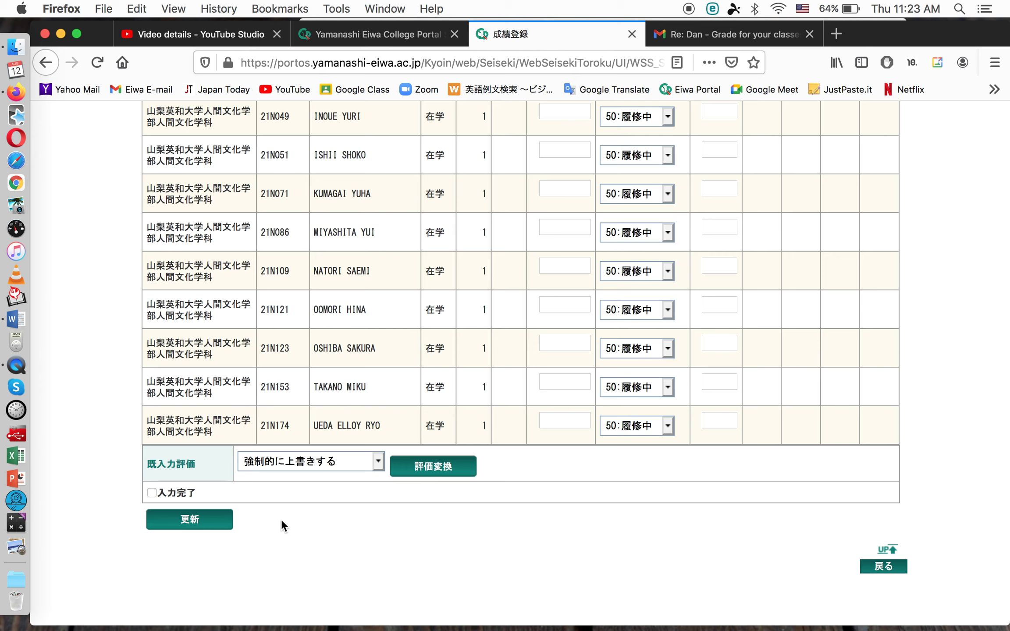
Step: Tick the 入力完了 checkbox at the bottom of the 英語1aA grade table
left_click(151, 493)
Step: Delete the 93 and 90 raw scores, then go back to the previous page
scroll(477, 531, "up", 5)
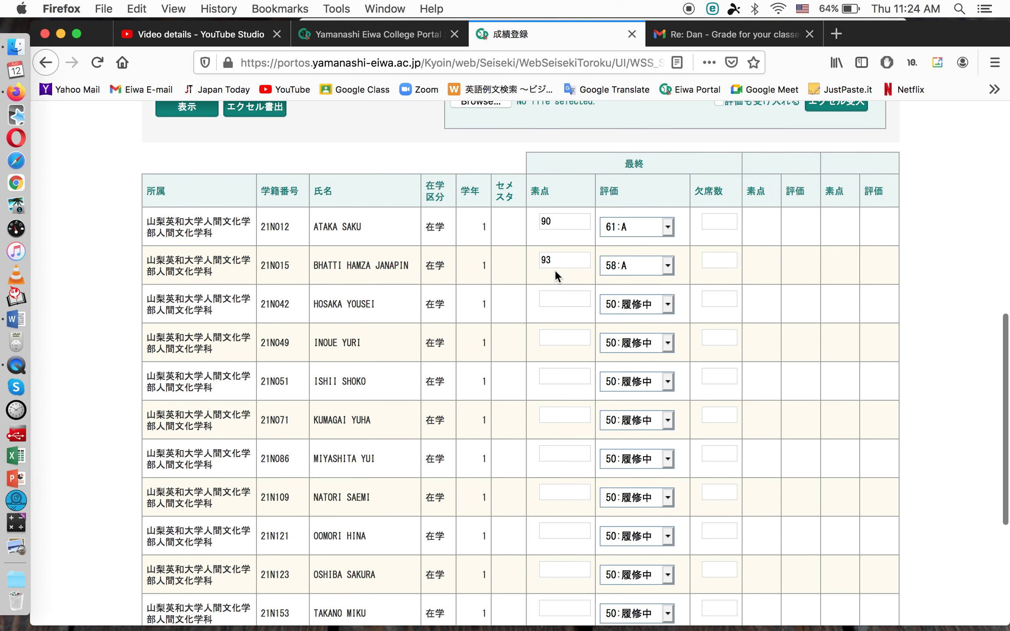
double_click(536, 257)
key("BackSpace")
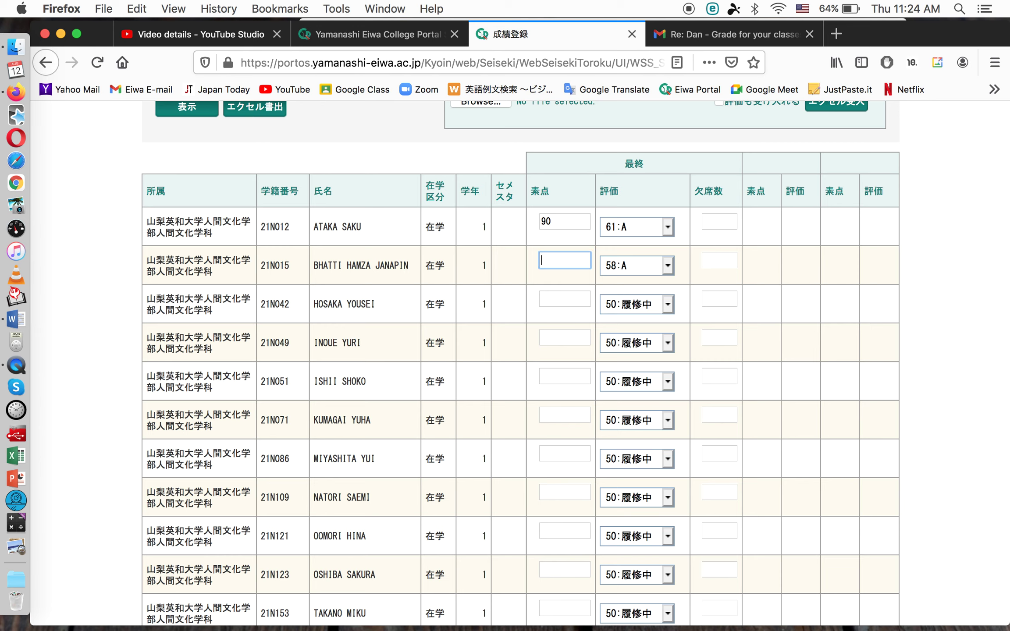
double_click(579, 221)
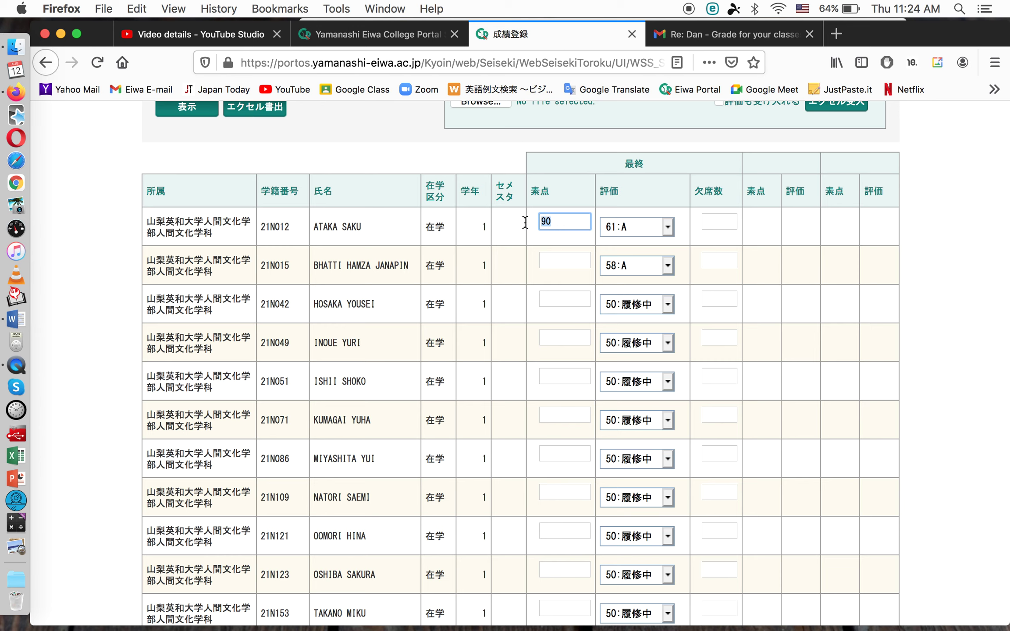
key("BackSpace")
left_click(44, 63)
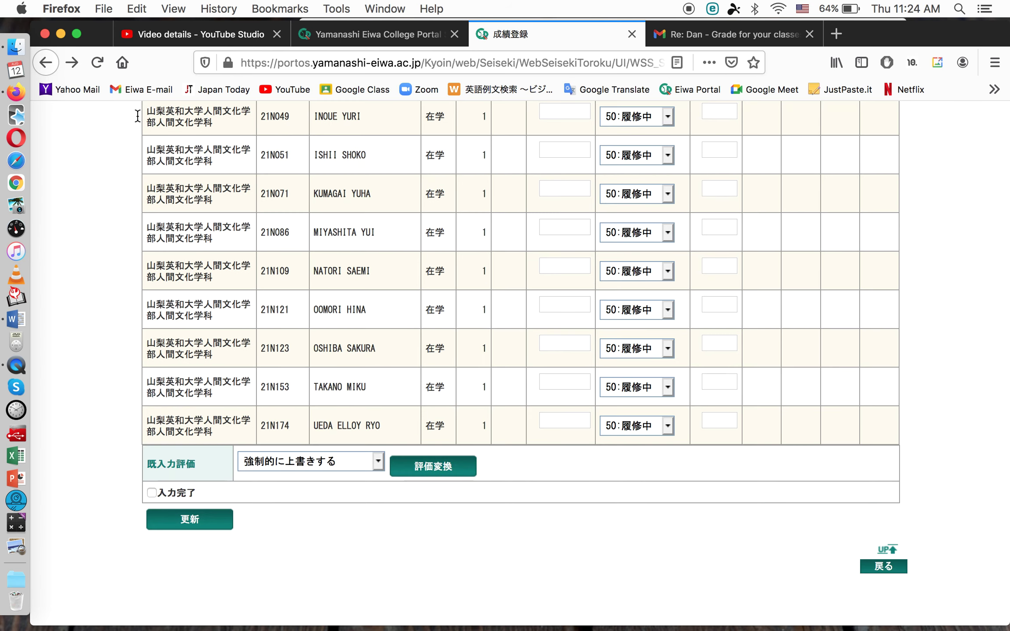
Step: Go back twice to the 受持講義一覧 (成績登録) list of 17 assigned courses
left_click(41, 65)
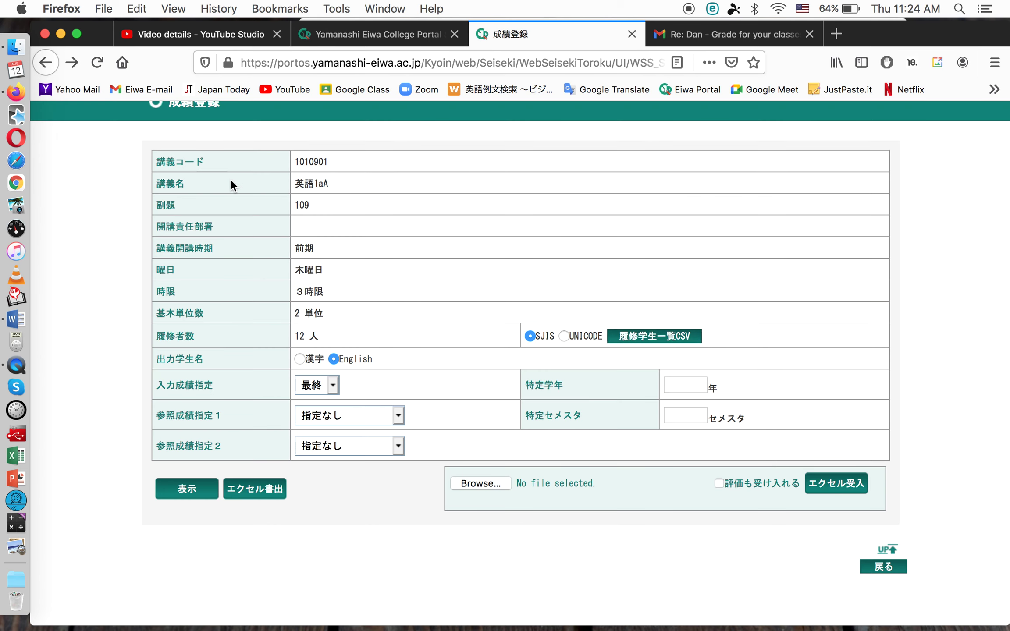
left_click(43, 63)
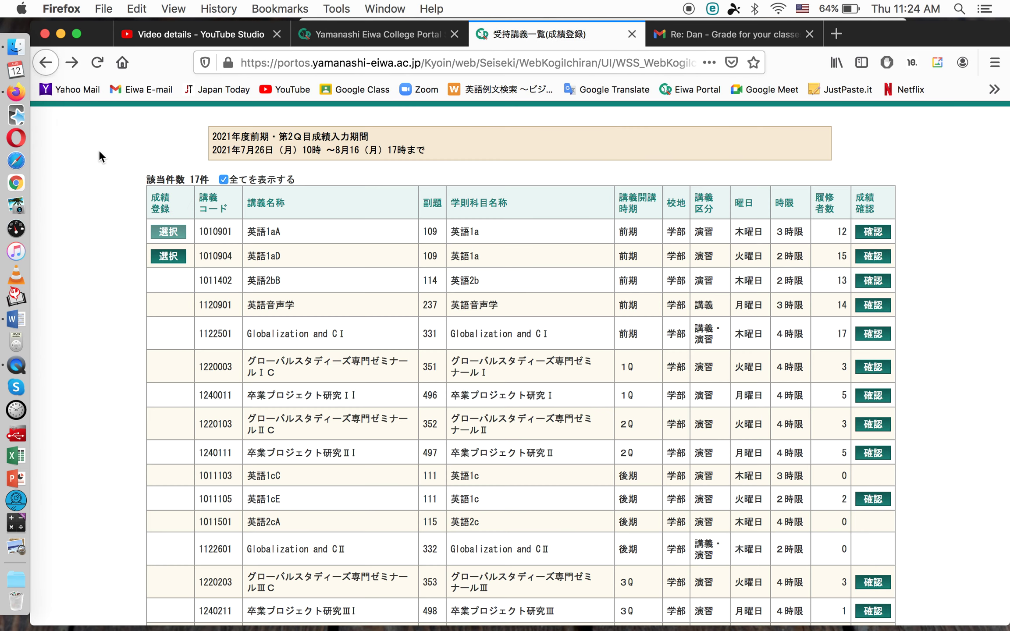